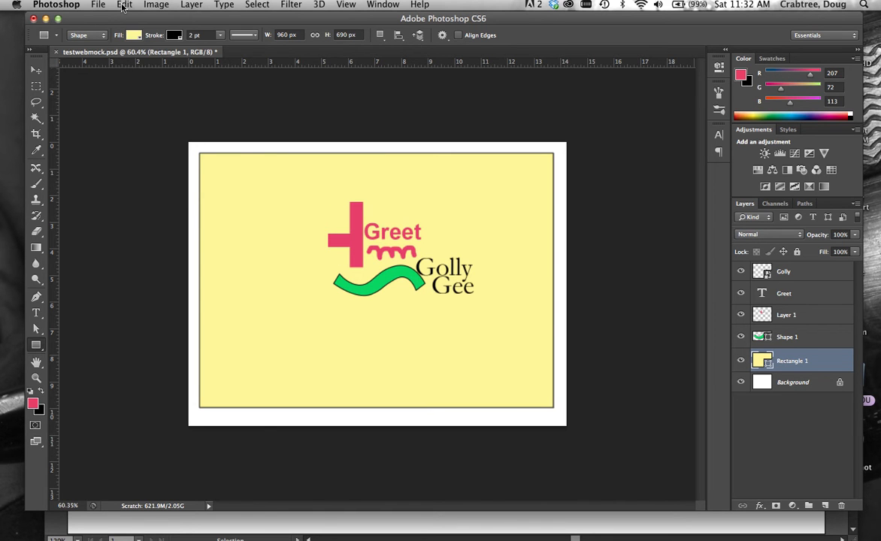
# Set the color settings to the North America Web/Internet preset and apply them
pyautogui.click(124, 5)
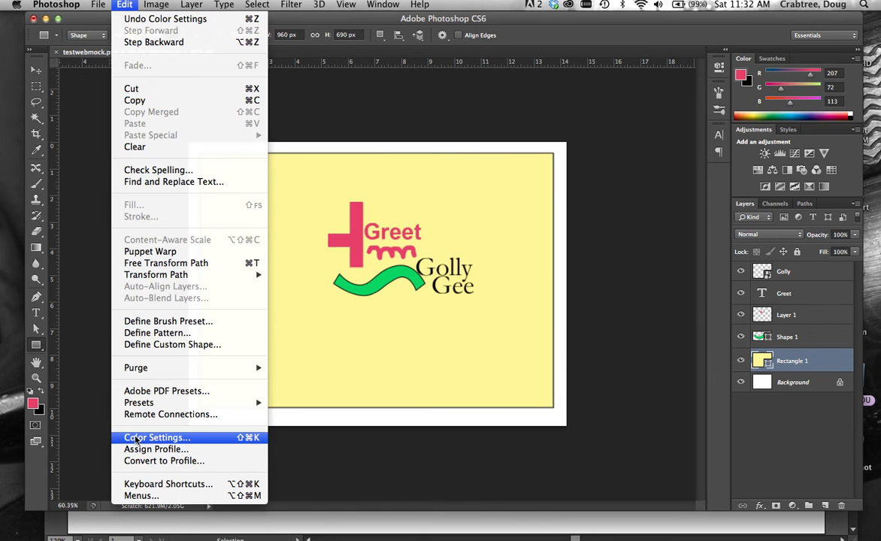
pyautogui.click(135, 438)
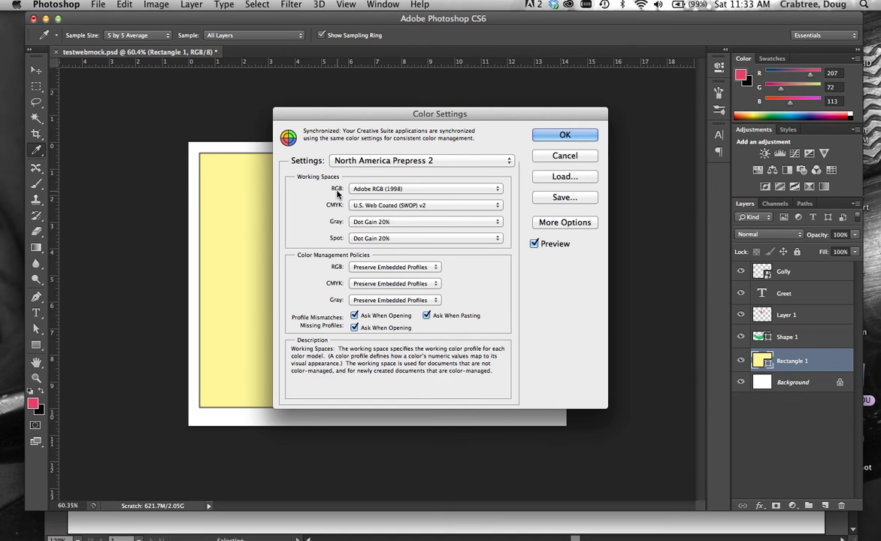
pyautogui.click(390, 163)
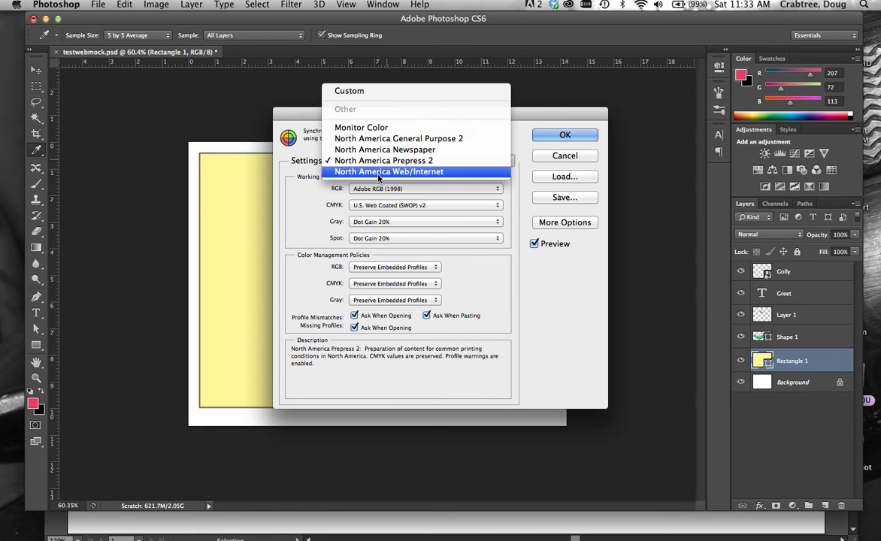
pyautogui.click(378, 173)
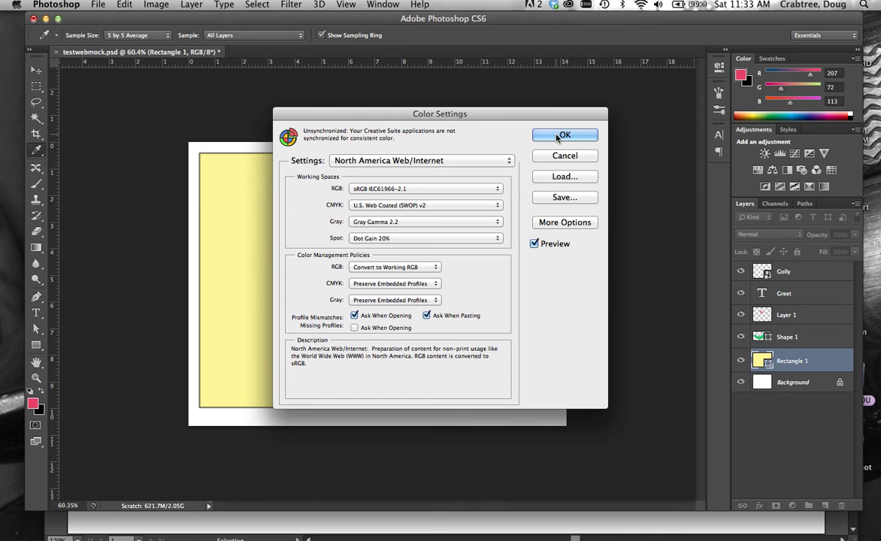
pyautogui.click(370, 161)
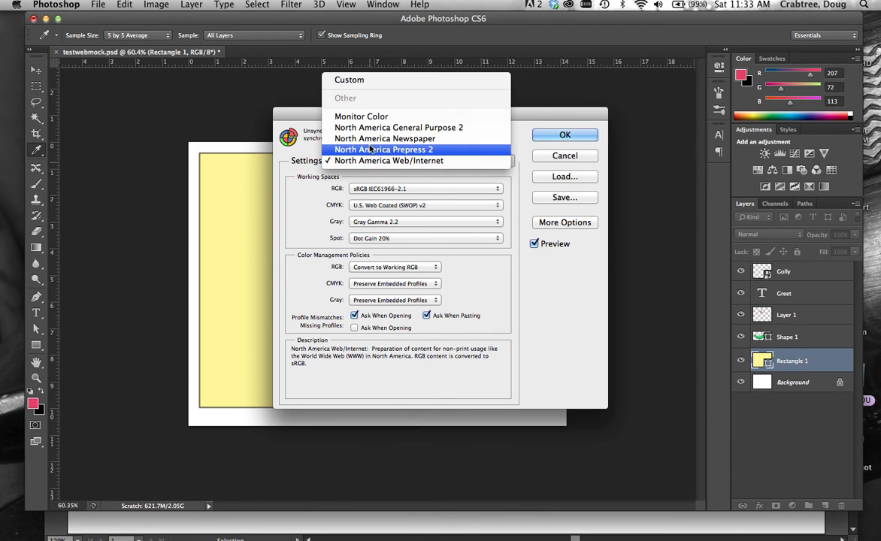
pyautogui.click(371, 162)
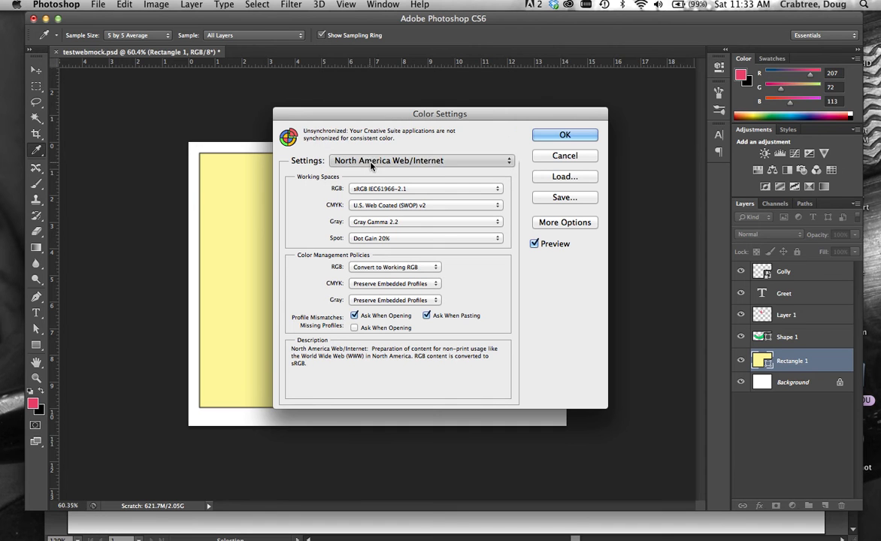
pyautogui.click(552, 136)
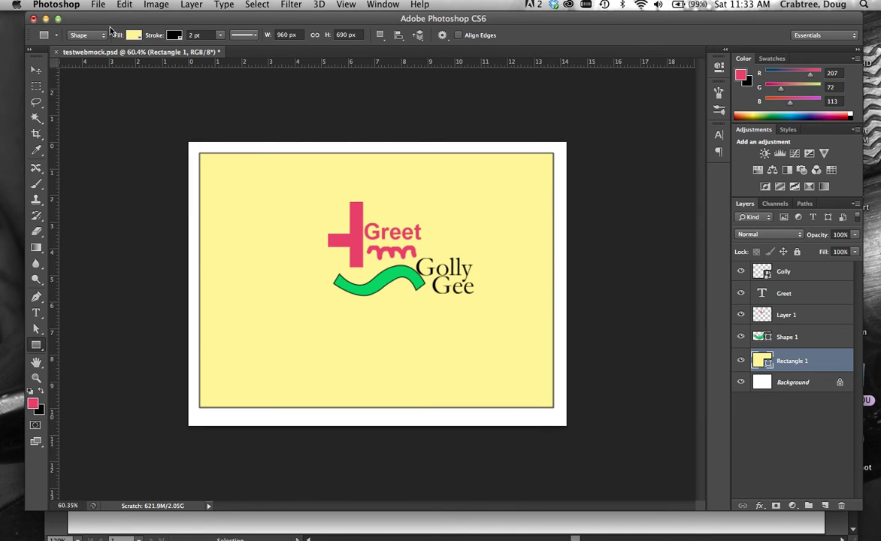
pyautogui.click(98, 5)
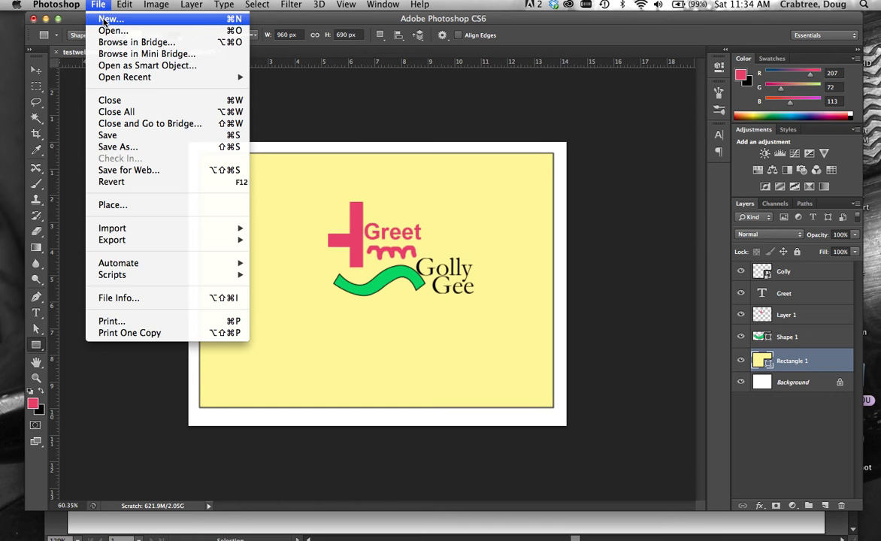
pyautogui.click(105, 19)
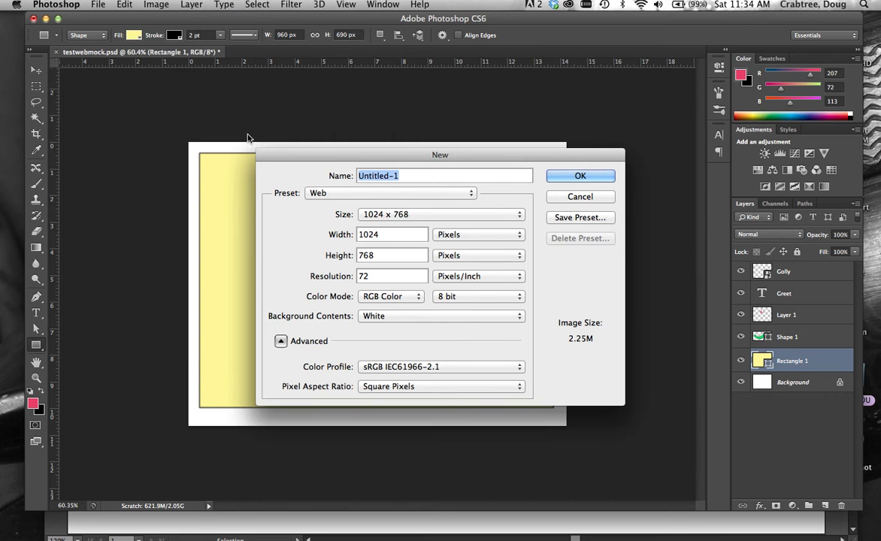
pyautogui.click(337, 194)
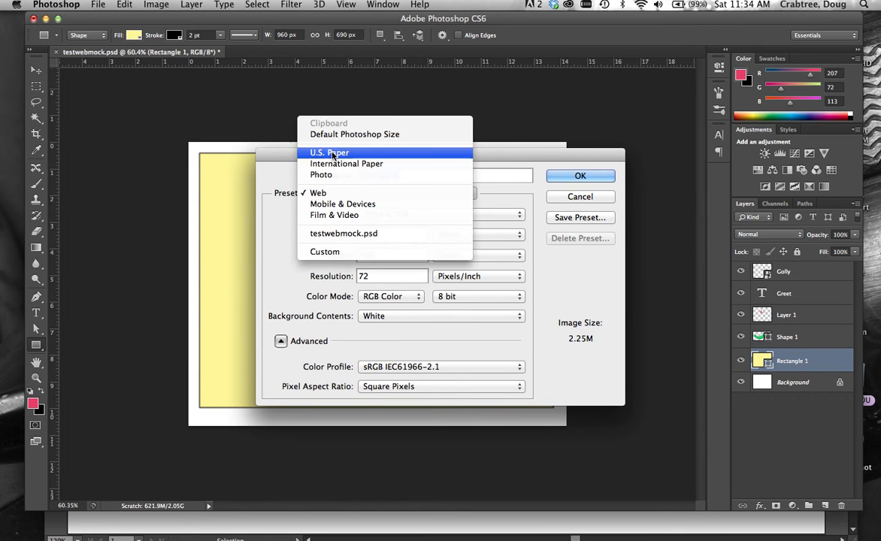
pyautogui.click(317, 194)
pyautogui.click(368, 214)
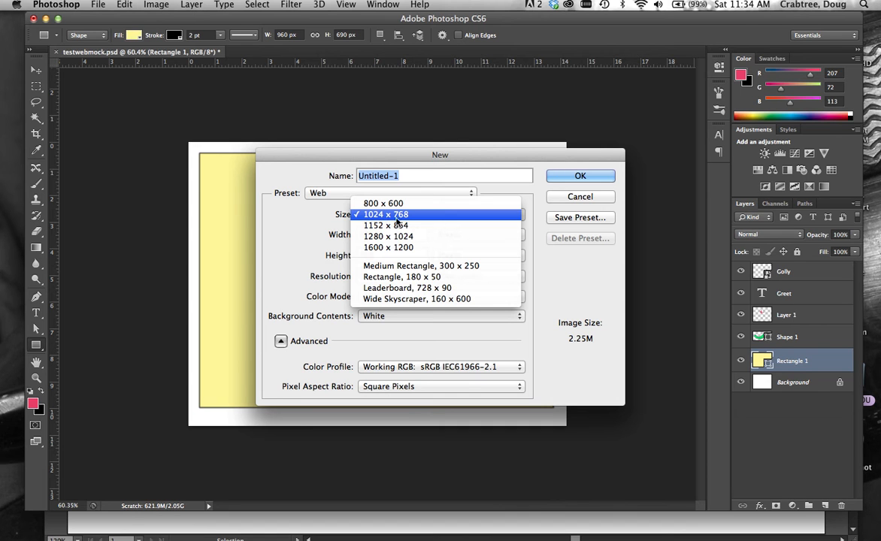
pyautogui.click(402, 217)
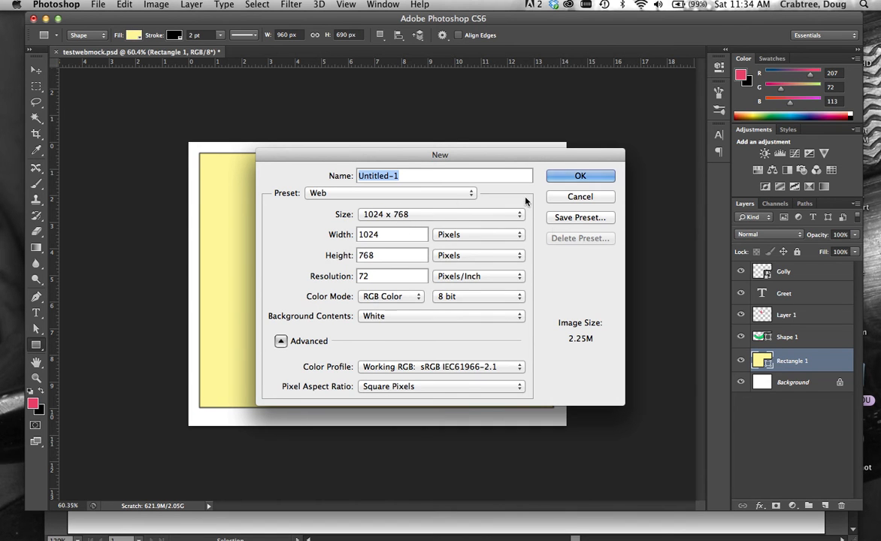
pyautogui.click(569, 197)
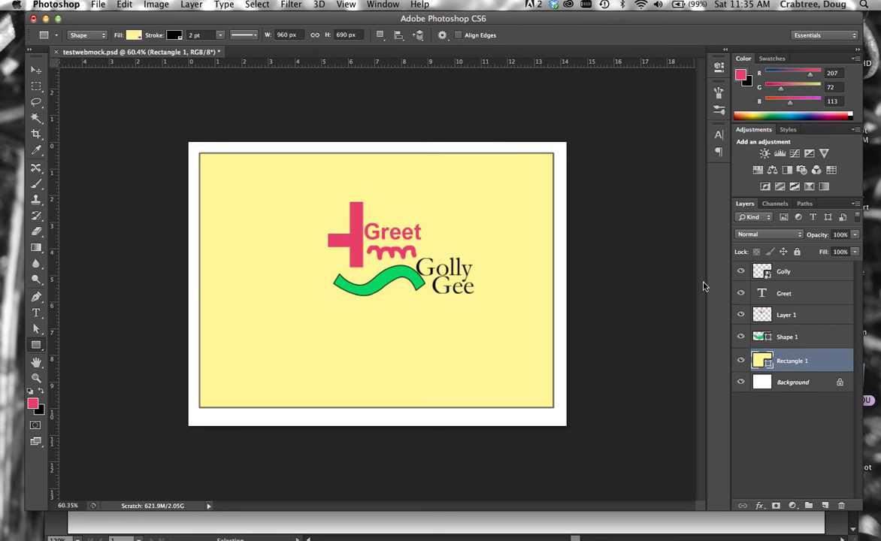
# Select the Shape 1 layer and toggle its visibility off and on to identify its artwork
pyautogui.click(759, 339)
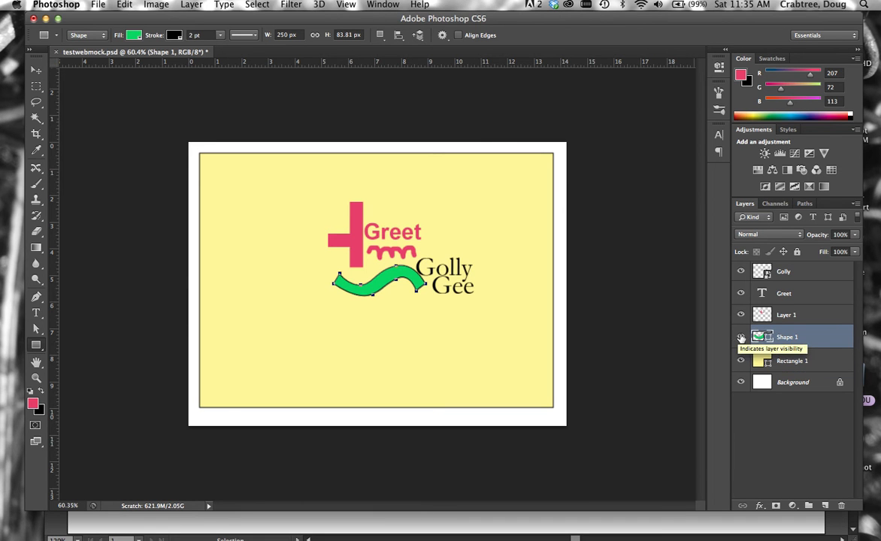
pyautogui.click(741, 337)
pyautogui.click(741, 338)
pyautogui.click(741, 337)
pyautogui.click(740, 337)
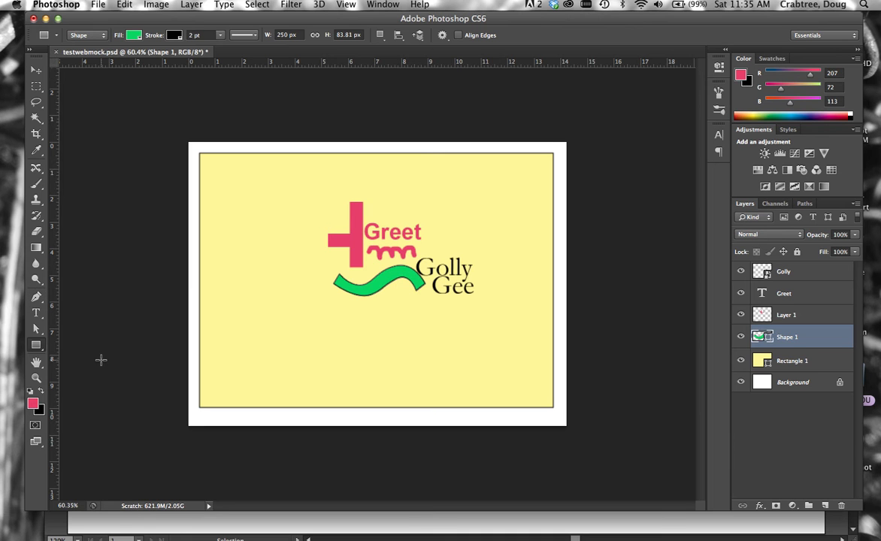
# Directly select the green wave's lower anchor point and pull it downward, making the shape about 108 px tall
pyautogui.click(35, 330)
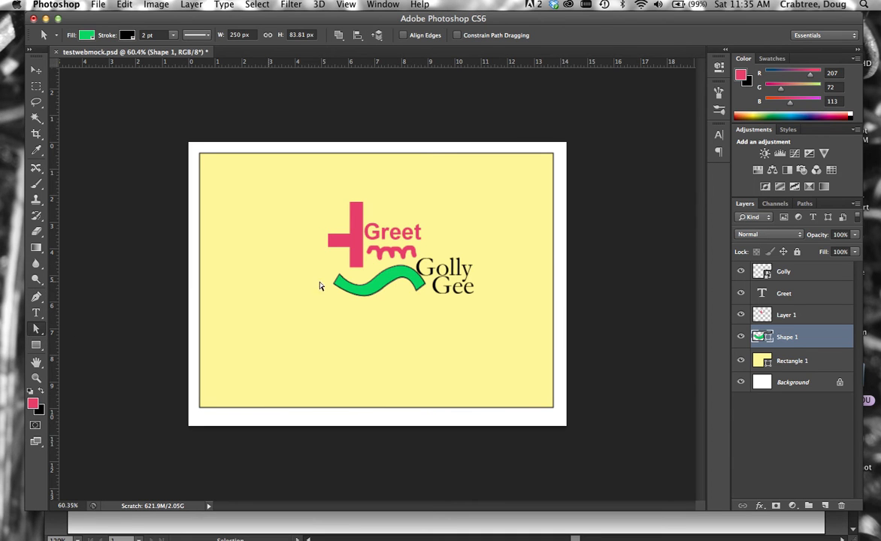
pyautogui.click(373, 298)
pyautogui.click(374, 299)
pyautogui.moveTo(374, 298); pyautogui.dragTo(396, 306)
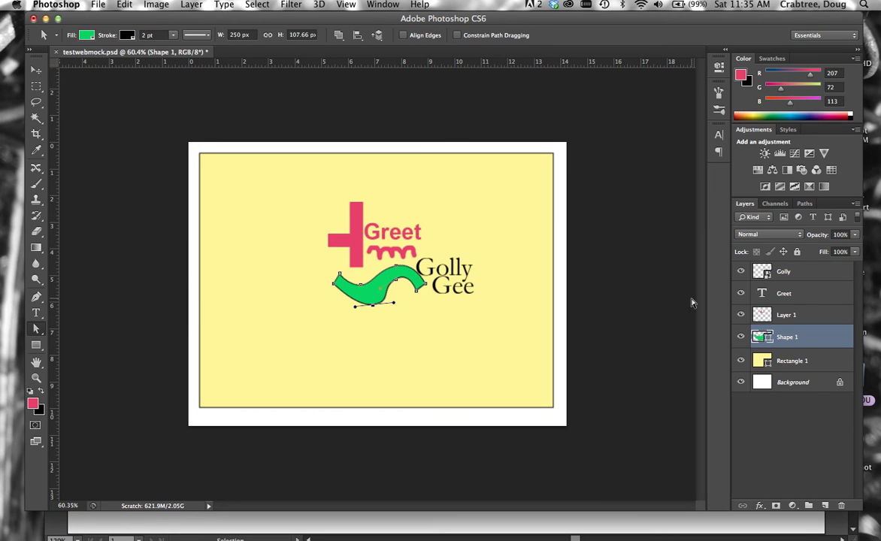
# Select Layer 1 and toggle its visibility off and on to identify its painted artwork
pyautogui.click(762, 316)
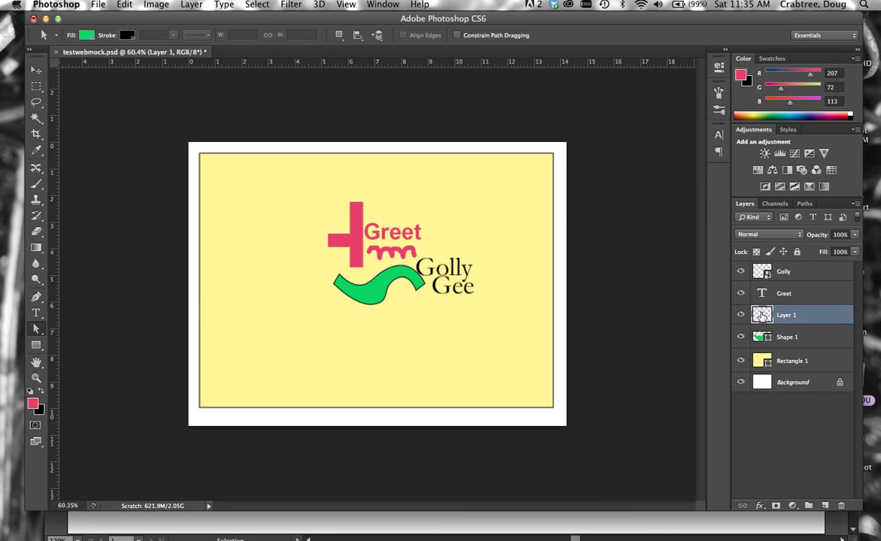
pyautogui.click(740, 316)
pyautogui.click(740, 315)
pyautogui.click(740, 316)
pyautogui.click(740, 315)
# Edit the "Greet" text layer so it reads "Great" and commit the text
pyautogui.click(774, 292)
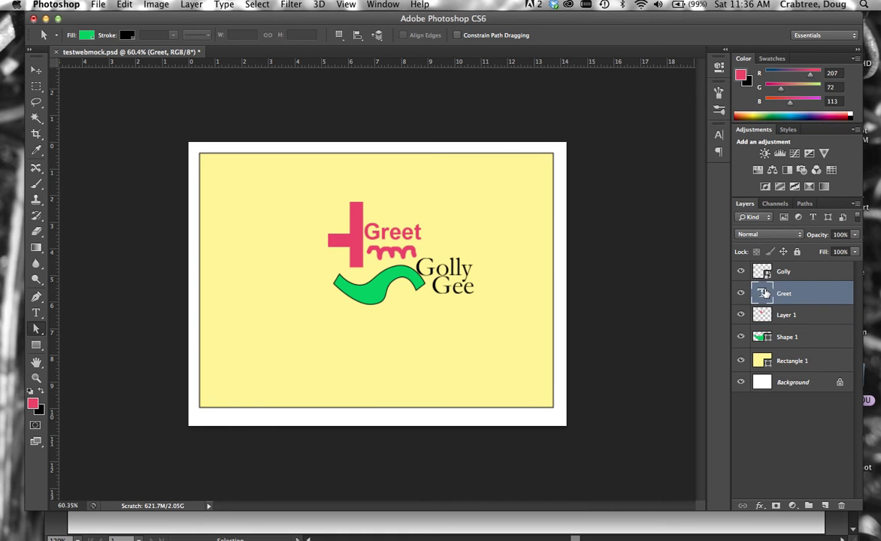
pyautogui.doubleClick(762, 293)
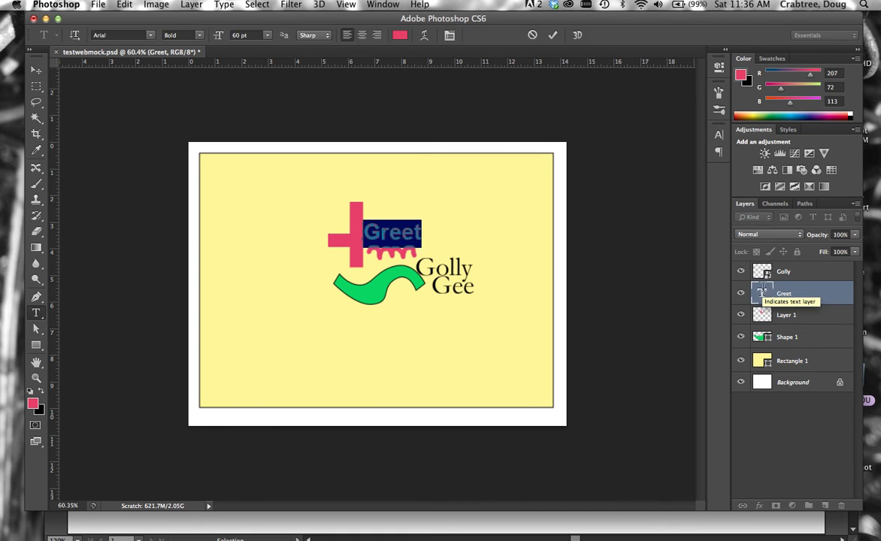
pyautogui.click(413, 234)
pyautogui.moveTo(413, 233); pyautogui.dragTo(402, 234)
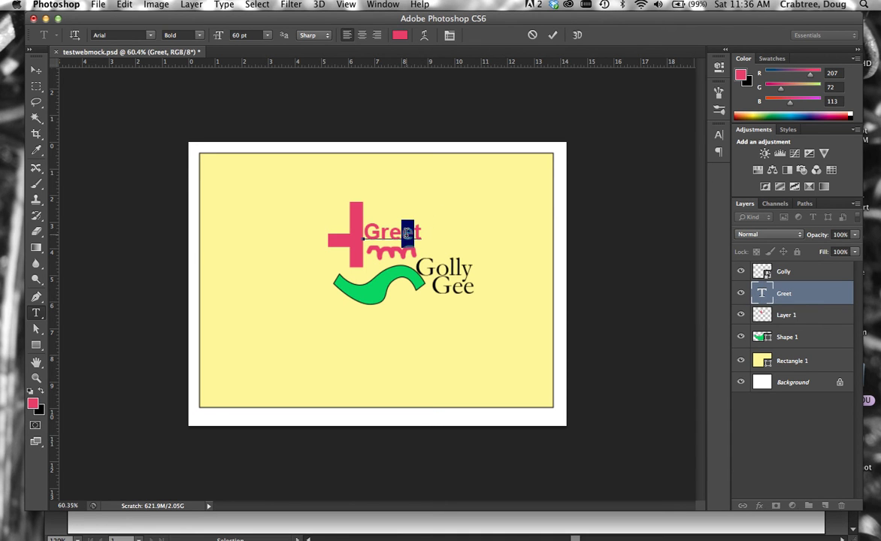
pyautogui.write('a')
pyautogui.click(759, 271)
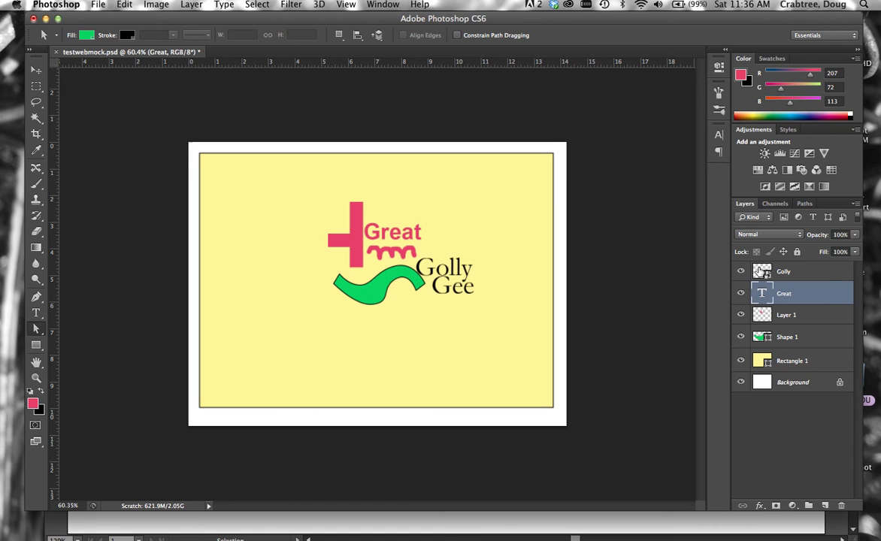
# Open the Golly smart object's contents for editing in Illustrator
pyautogui.click(760, 272)
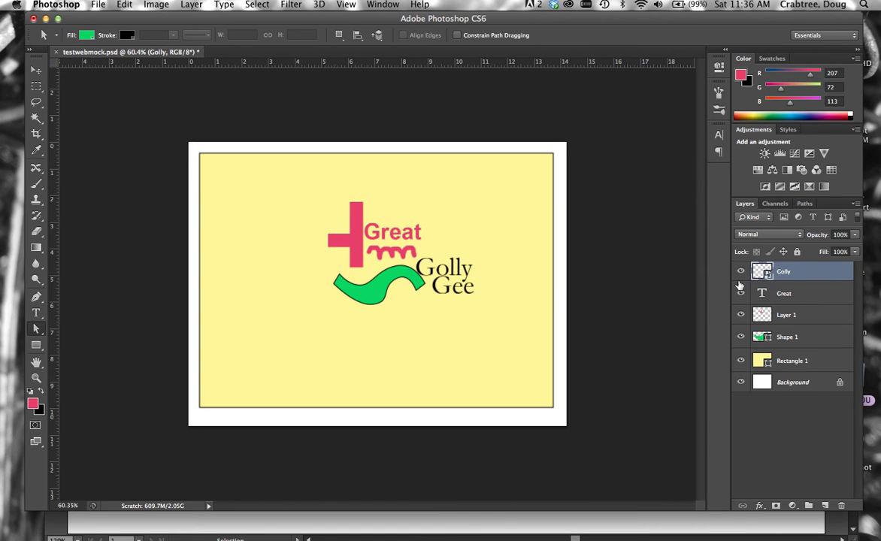
pyautogui.click(418, 259)
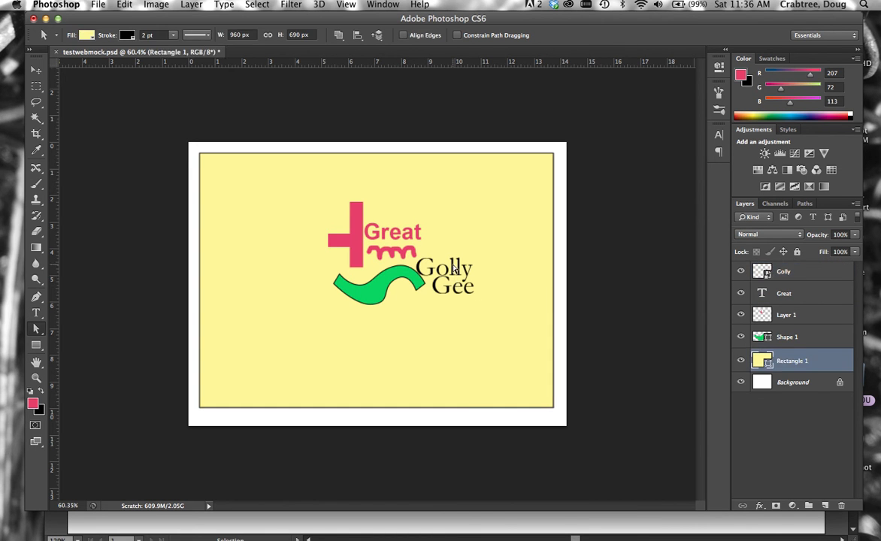
pyautogui.doubleClick(759, 272)
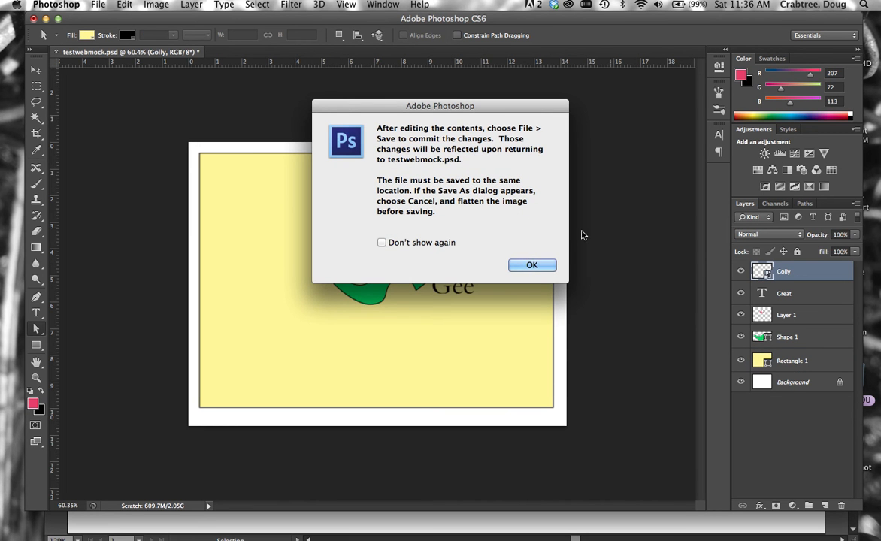
pyautogui.click(515, 264)
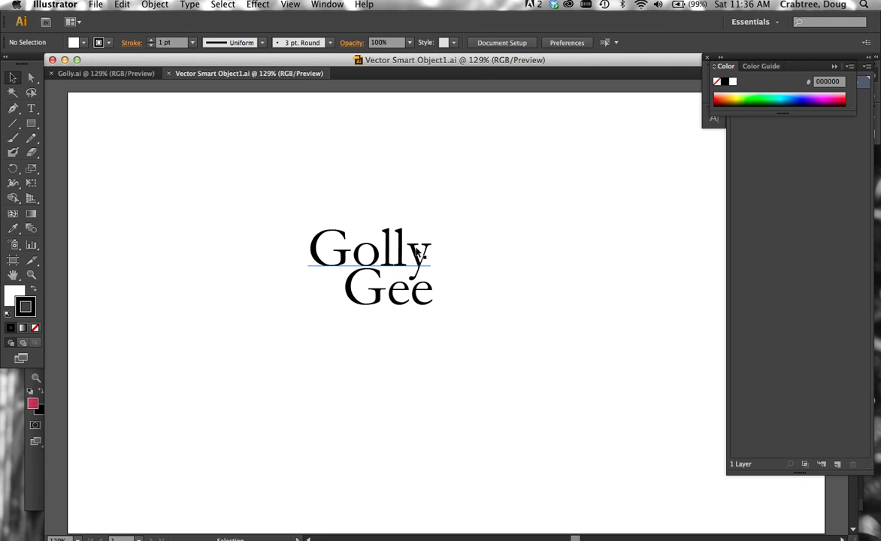
# Add "Whiz" directly after "Gee" in the logo's second line with the Type tool
pyautogui.click(27, 109)
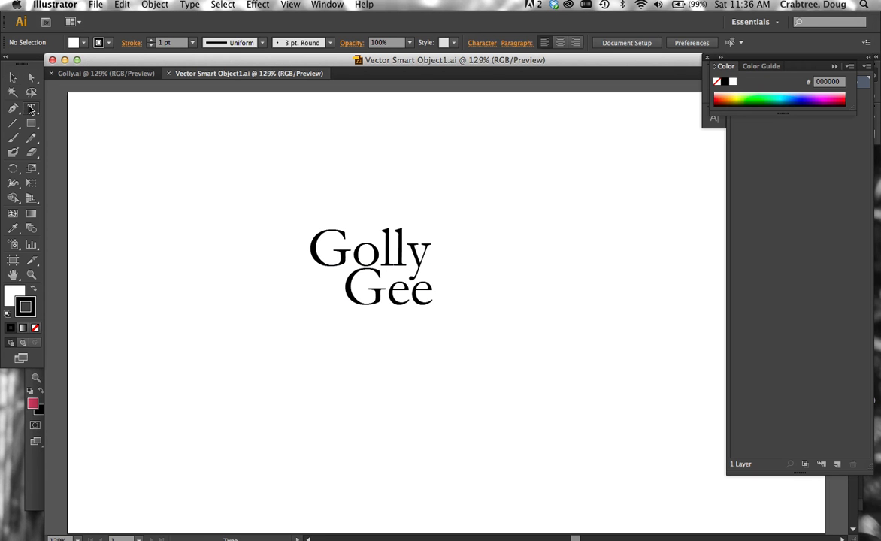
pyautogui.click(432, 295)
pyautogui.write('Whiz')
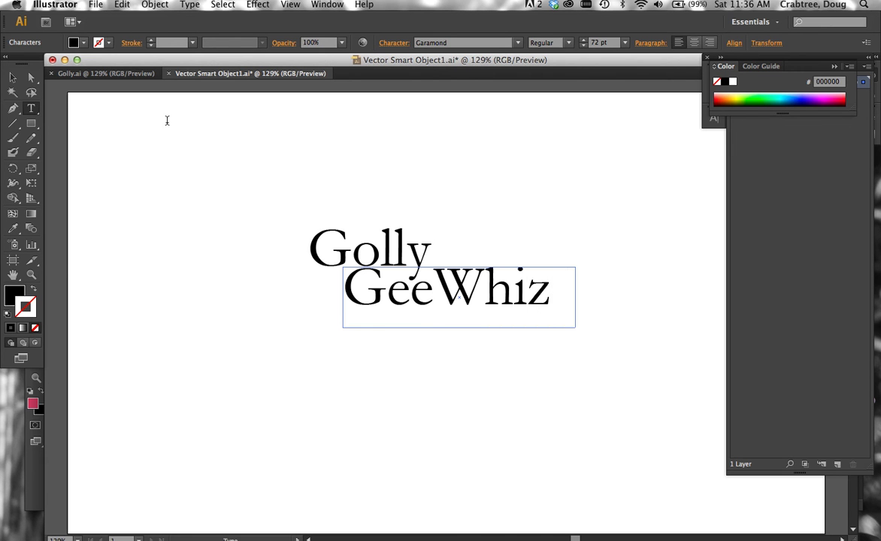
# Save the edited vector smart object, accepting the legacy format, and switch back to Photoshop
pyautogui.click(96, 5)
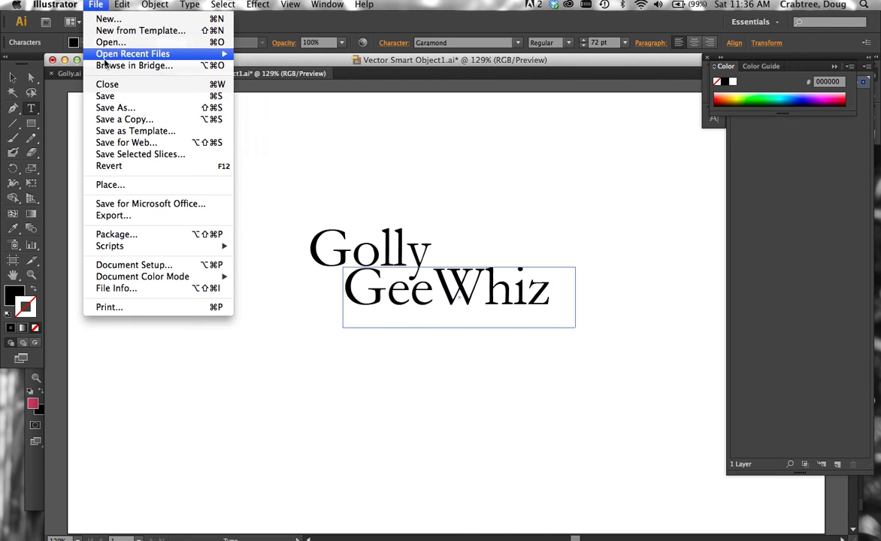
pyautogui.click(106, 96)
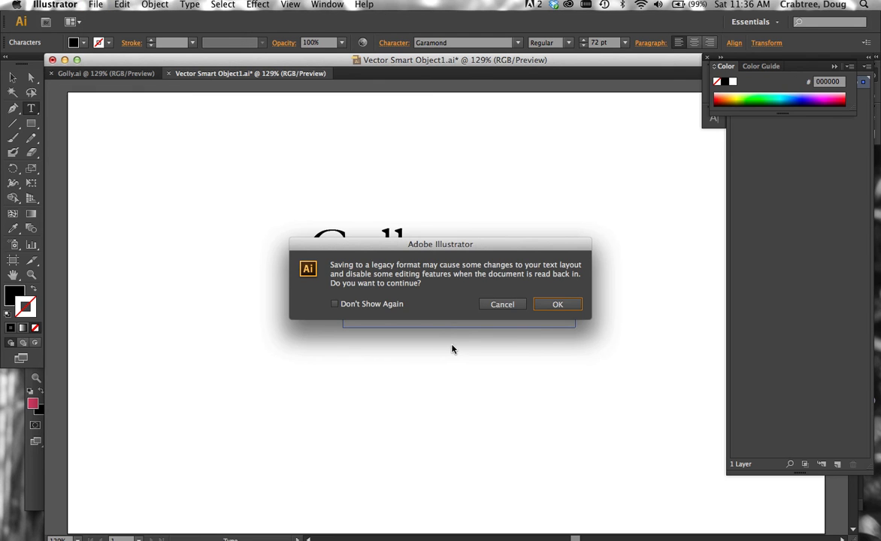
pyautogui.click(557, 304)
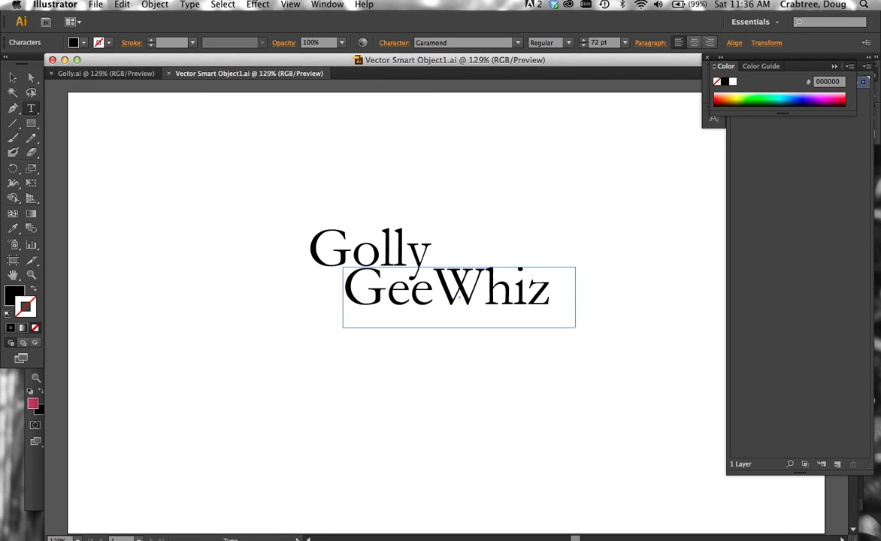
pyautogui.moveTo(398, 529)
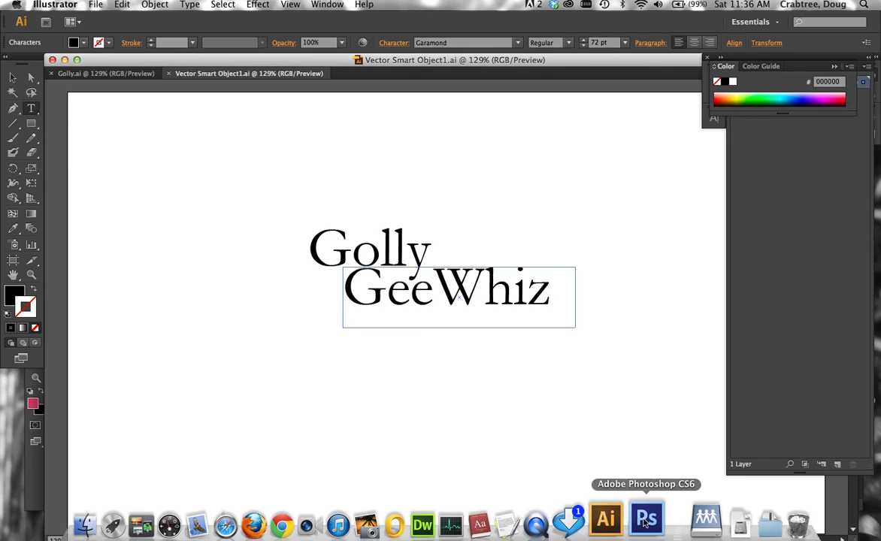
pyautogui.click(668, 522)
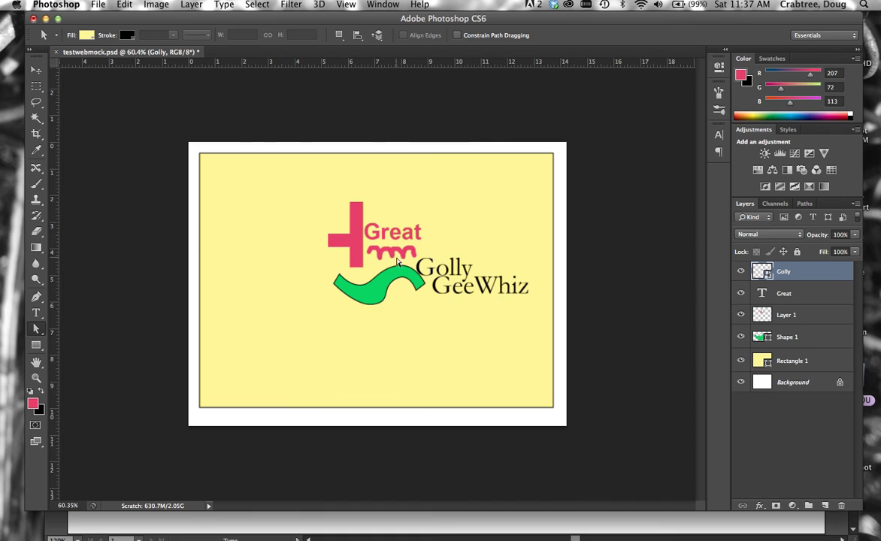
# Magnify the artwork to about 1460% and examine the pixel edges of the green wave, lettering and pink squiggle
pyautogui.moveTo(375, 242); pyautogui.dragTo(543, 336)
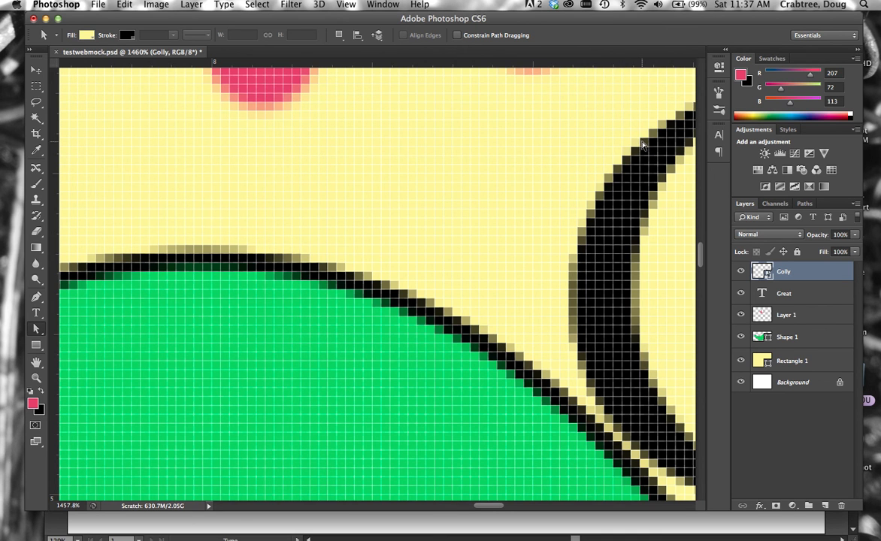
pyautogui.scroll(5, 565, 131)
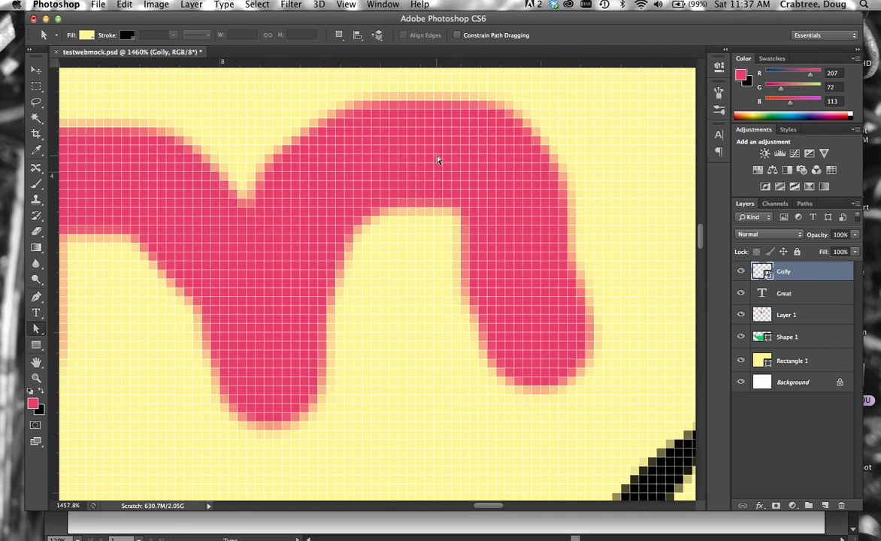
# Examine the pixel edges along the rest of the pink squiggle and around the straight-sided pink cross shape
pyautogui.hscroll(-5, 253, 159)
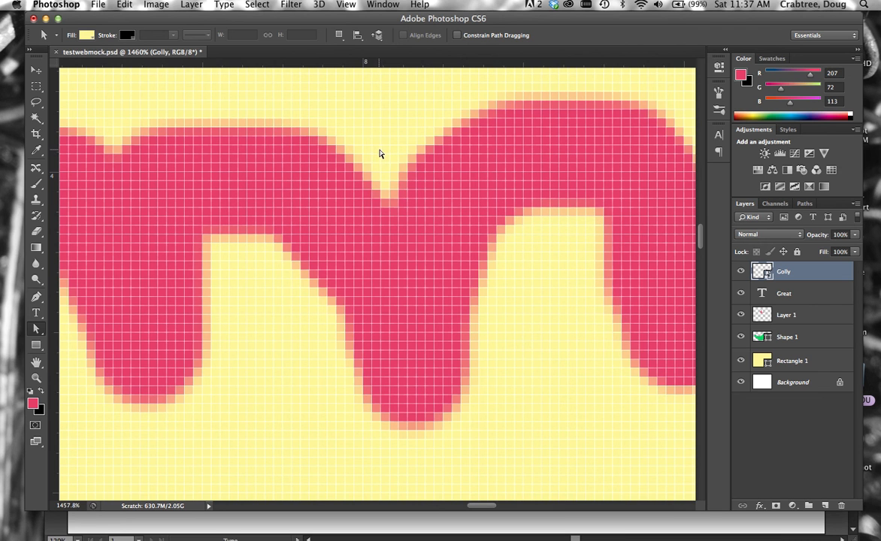
pyautogui.hscroll(-10, 363, 147)
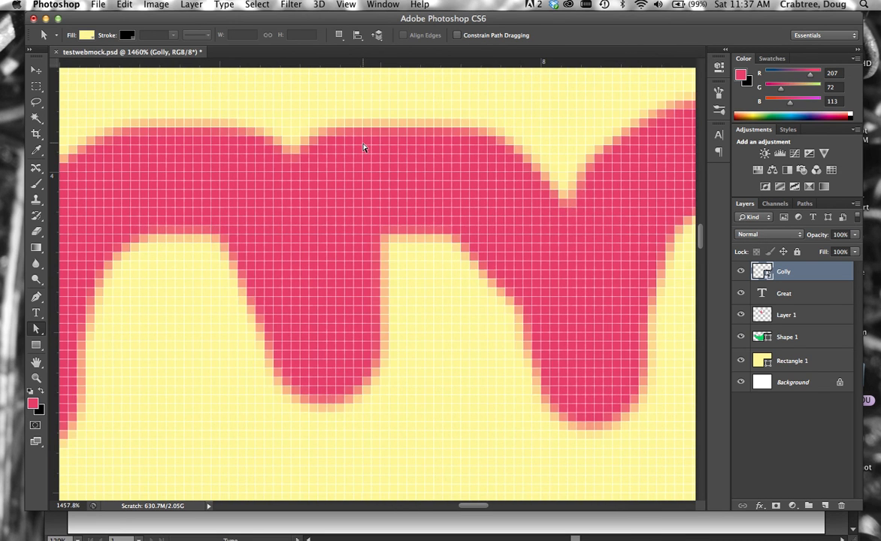
pyautogui.hscroll(-15, 364, 147)
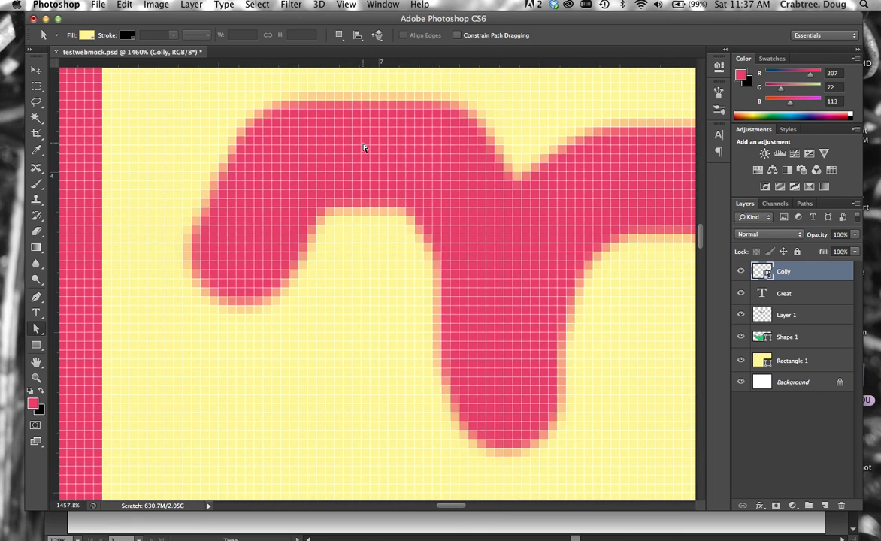
pyautogui.scroll(-8, 363, 148)
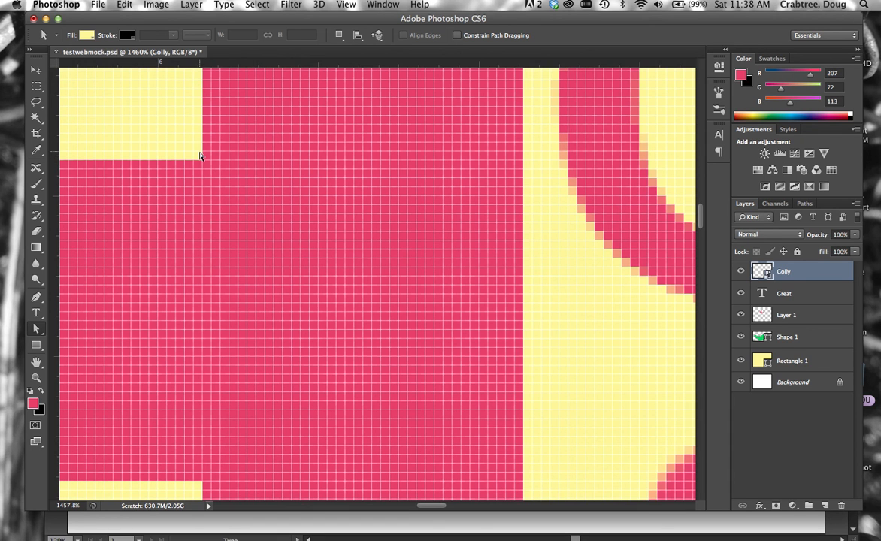
pyautogui.scroll(5, 338, 139)
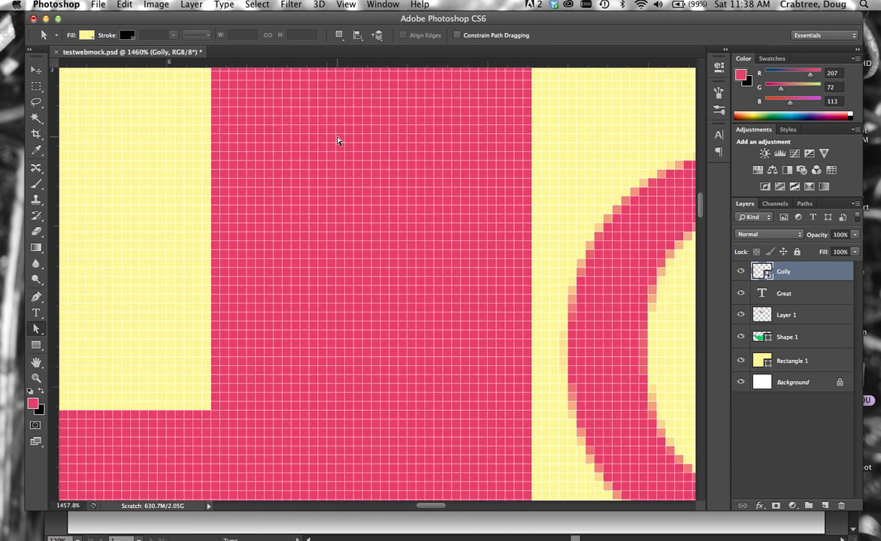
pyautogui.scroll(12, 338, 141)
pyautogui.scroll(-15, 338, 141)
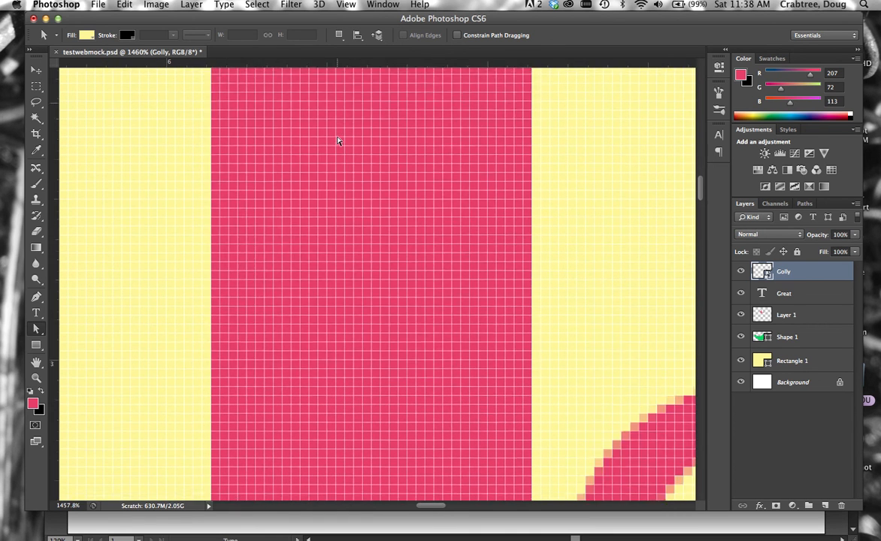
# Examine the pixel edges of the "Great" lettering from the G through the t, then return to viewing the whole mockup
pyautogui.hscroll(2, 338, 141)
pyautogui.scroll(-5, 338, 141)
pyautogui.hscroll(4, 338, 140)
pyautogui.scroll(8, 337, 140)
pyautogui.hscroll(2, 337, 141)
pyautogui.scroll(-5, 338, 141)
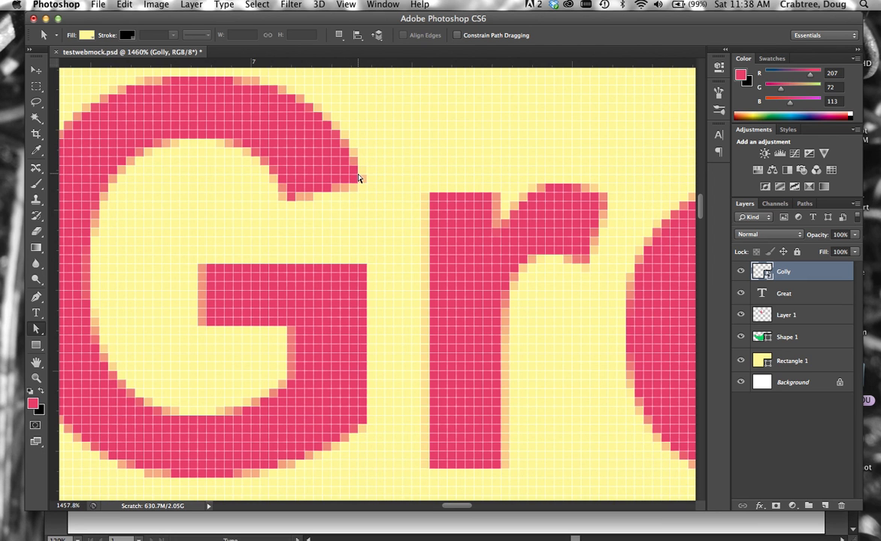
pyautogui.hscroll(5, 359, 178)
pyautogui.scroll(-3, 359, 178)
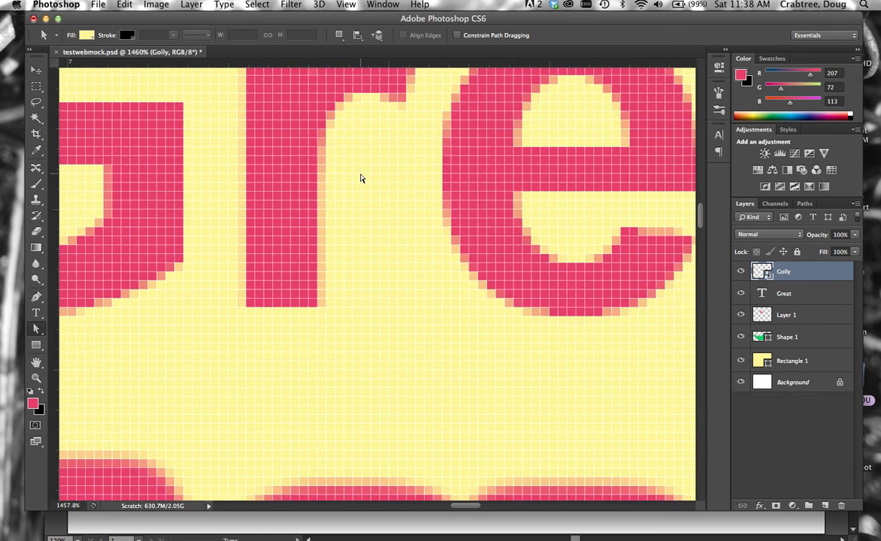
pyautogui.scroll(3, 359, 178)
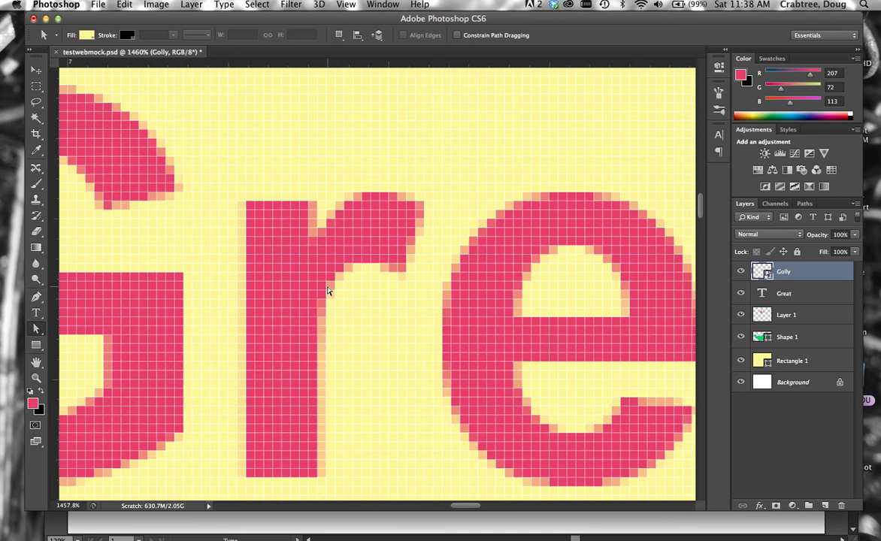
pyautogui.hscroll(10, 550, 304)
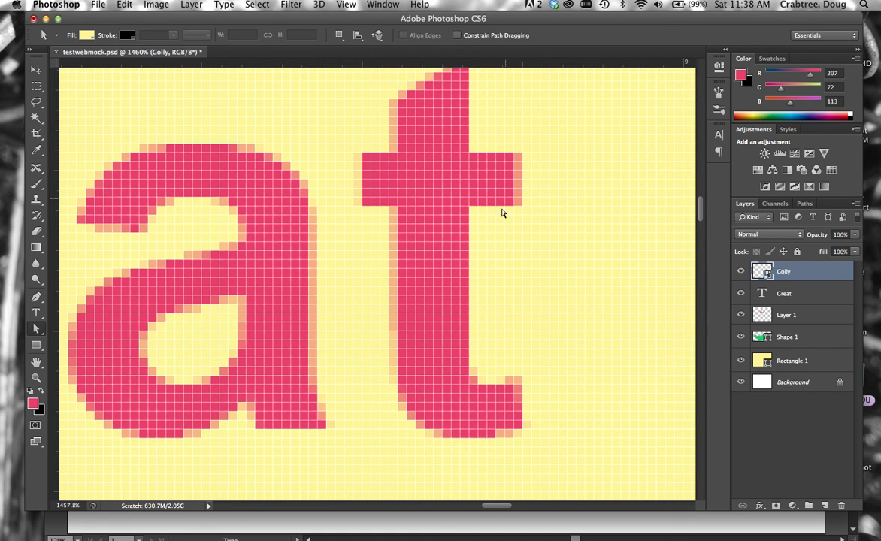
pyautogui.scroll(3, 492, 235)
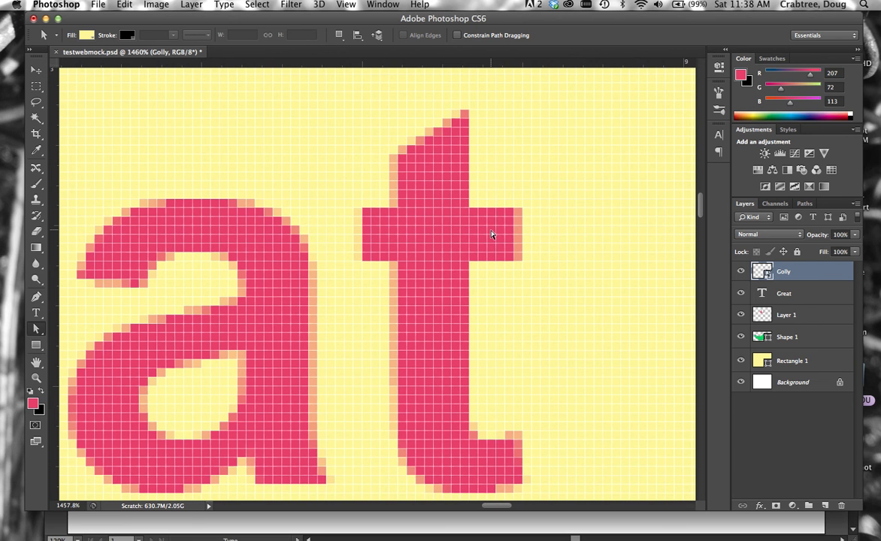
pyautogui.press('super+0')
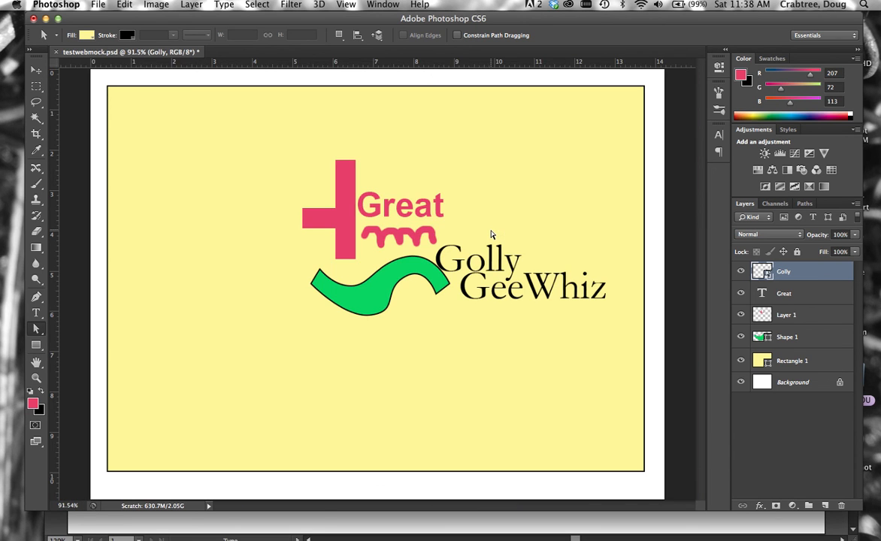